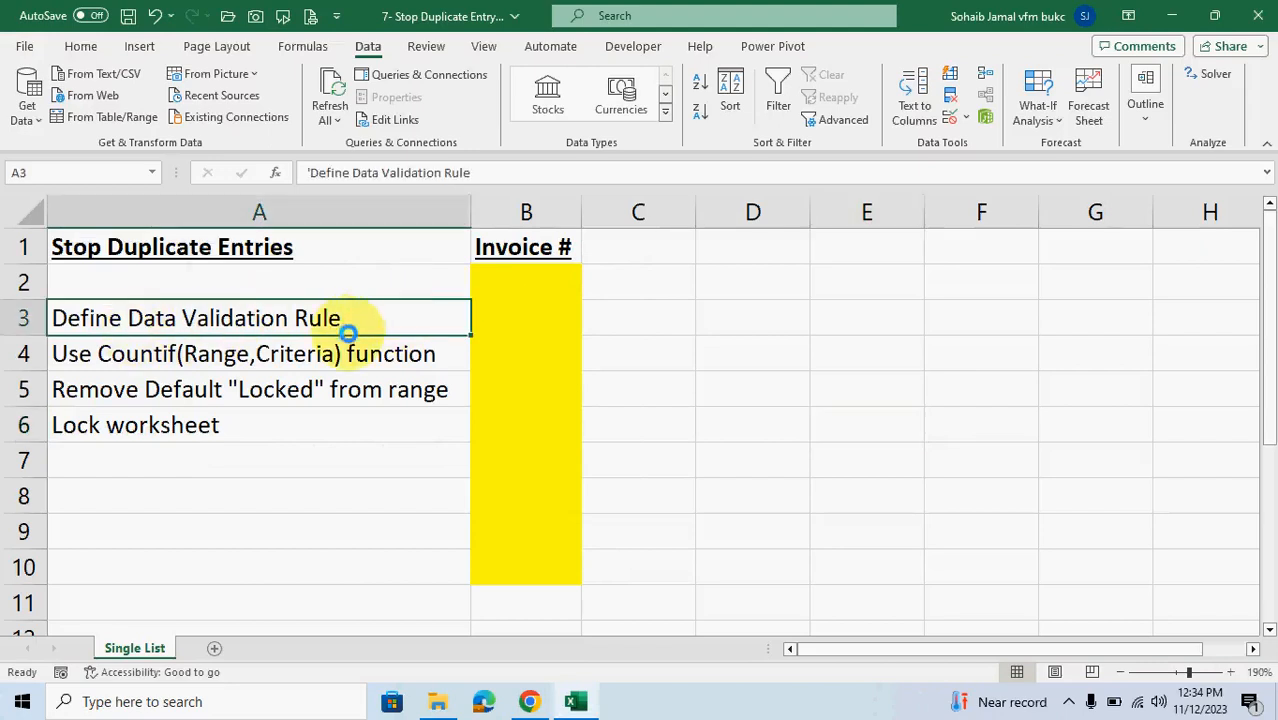
click(302, 358)
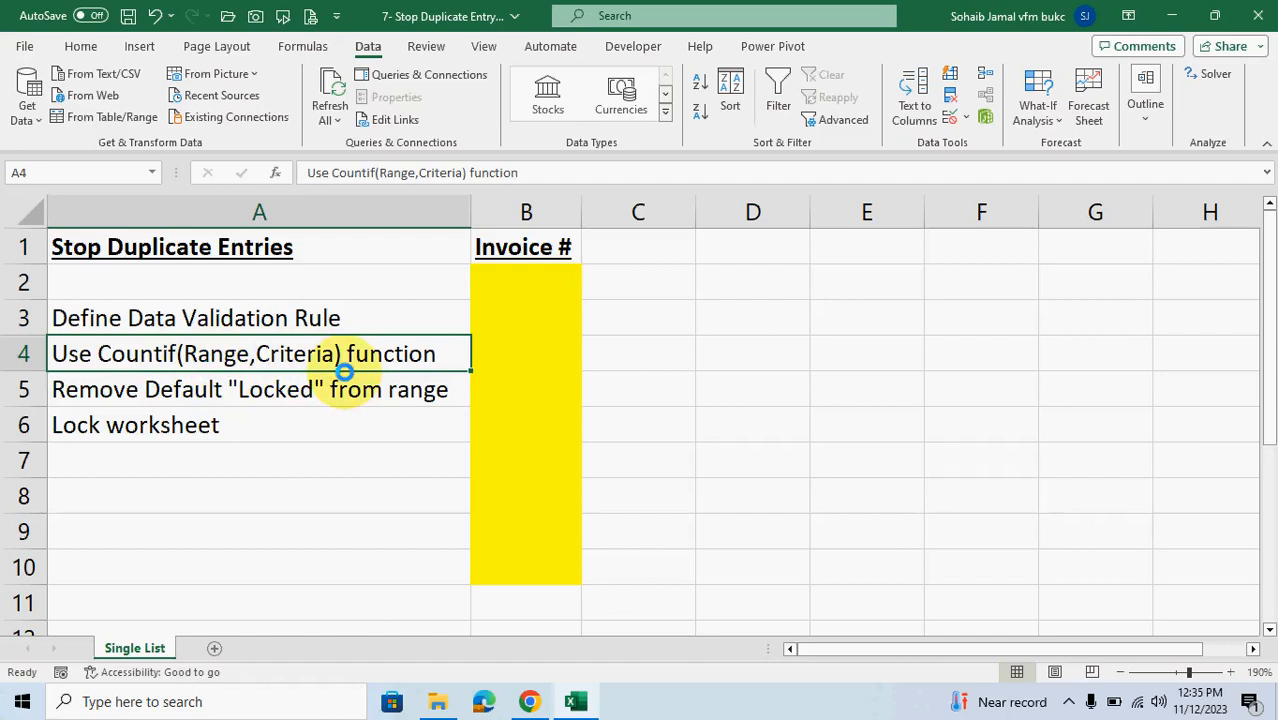
click(395, 392)
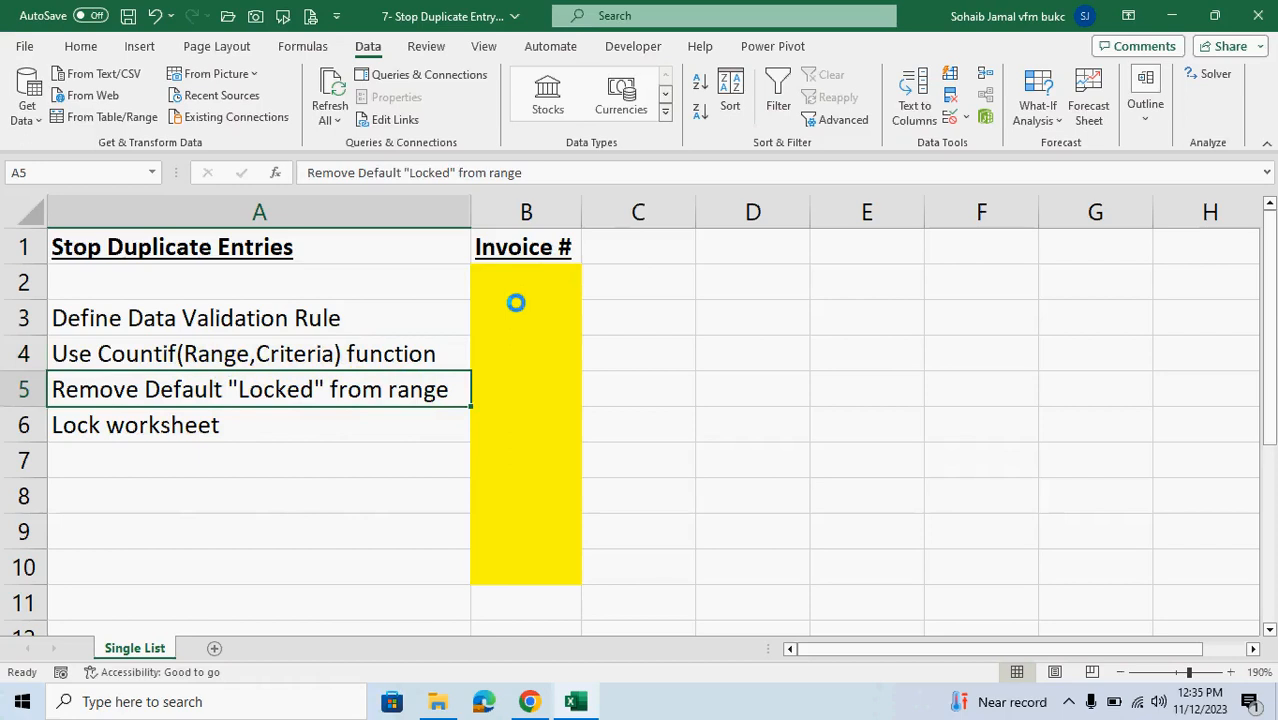
click(404, 425)
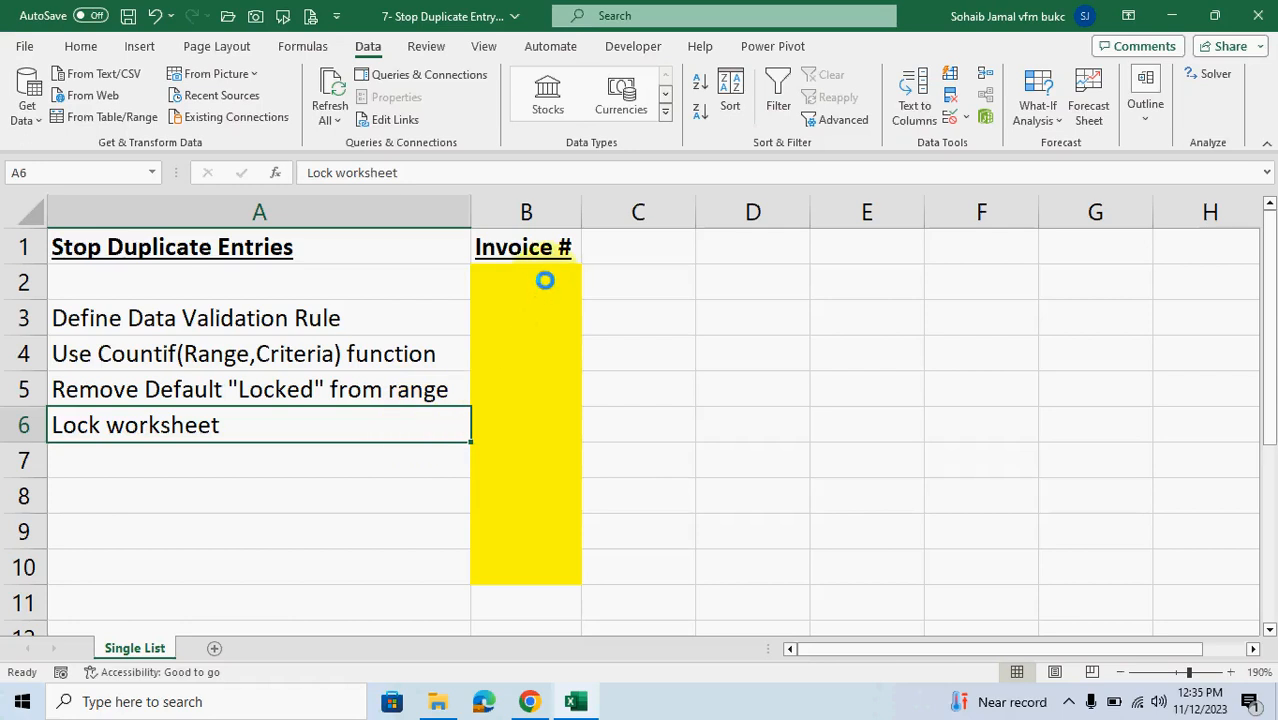
Apply a custom data validation rule to B2:B10 with the formula =countif($B$2:$B$10,B2)=1.
drag(545, 281, 554, 576)
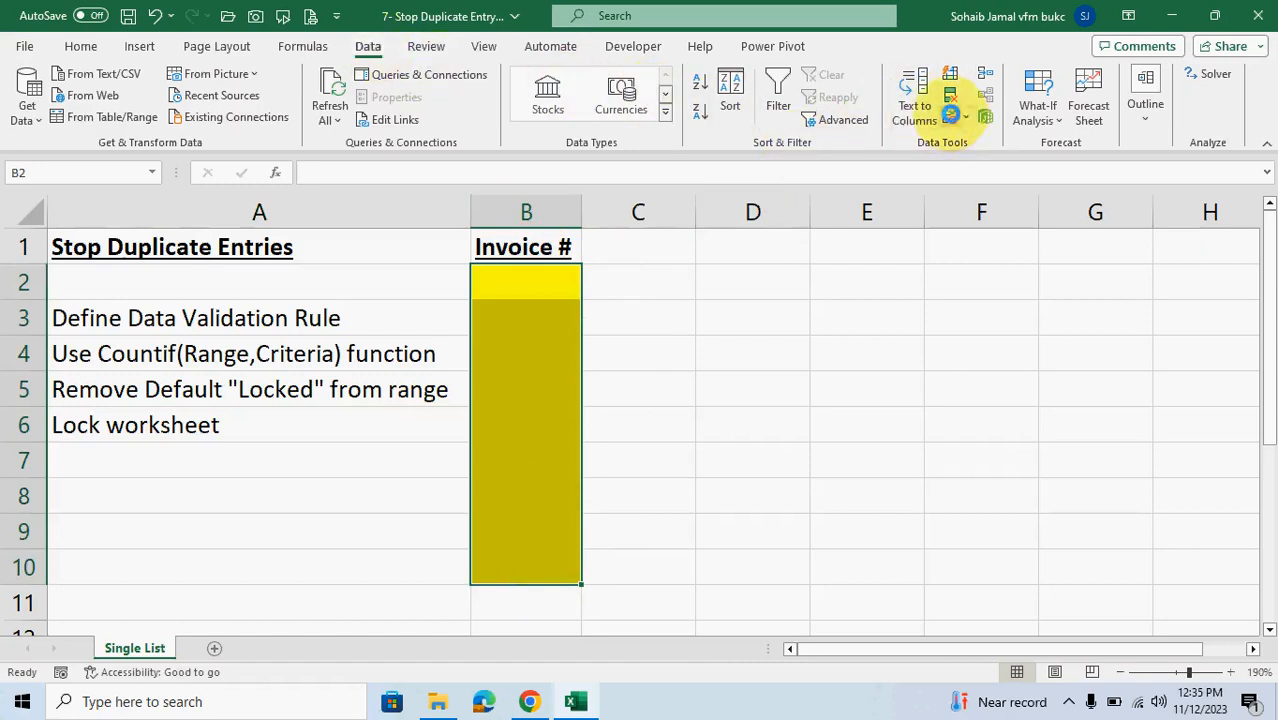
click(950, 116)
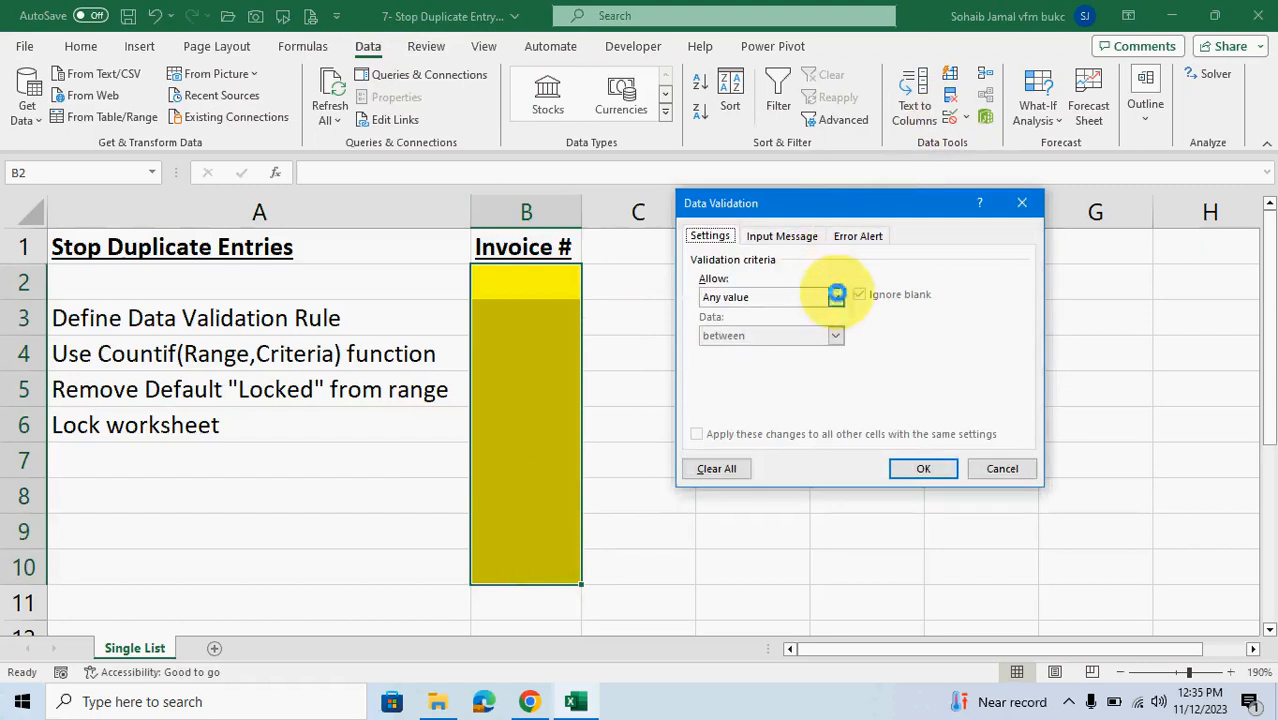
click(835, 297)
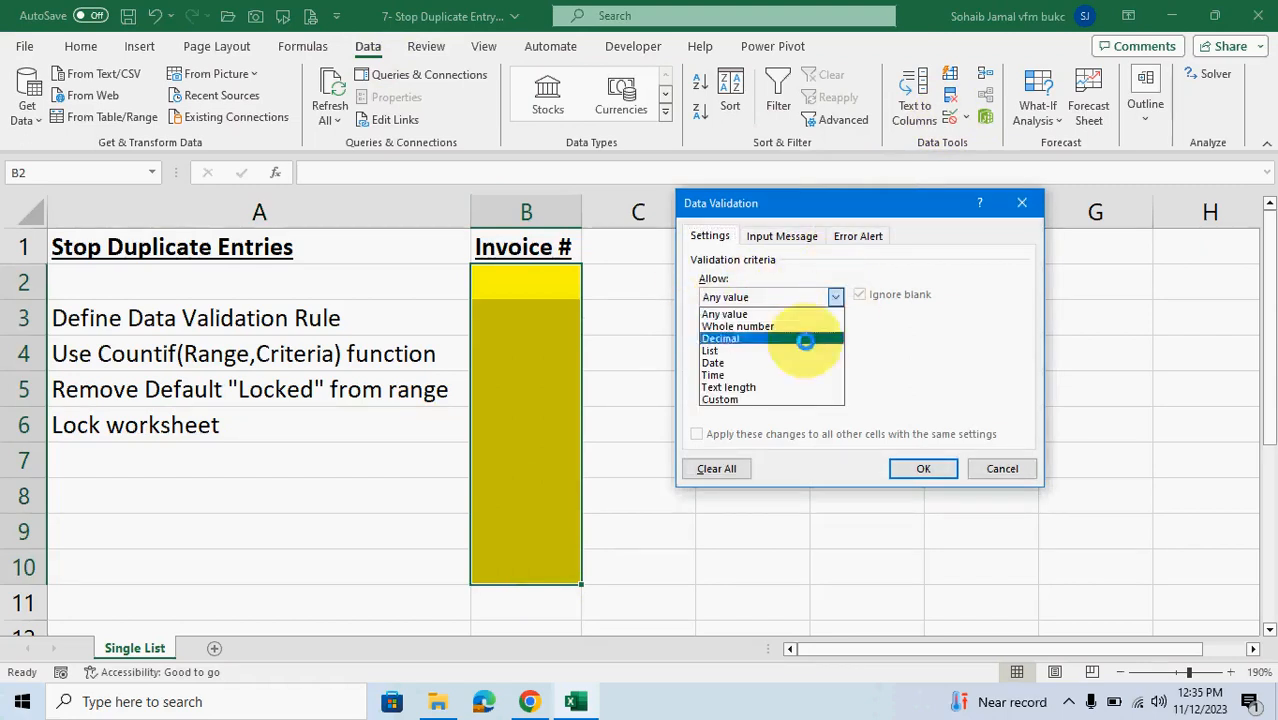
click(783, 399)
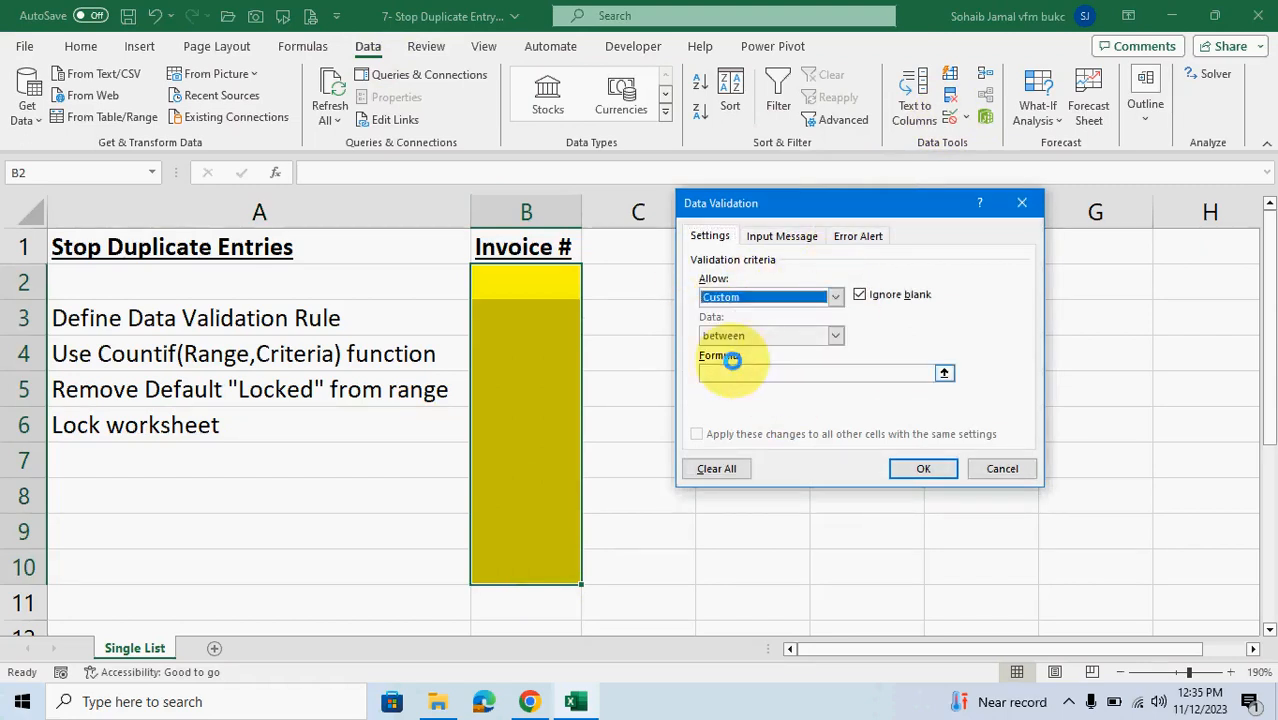
click(740, 373)
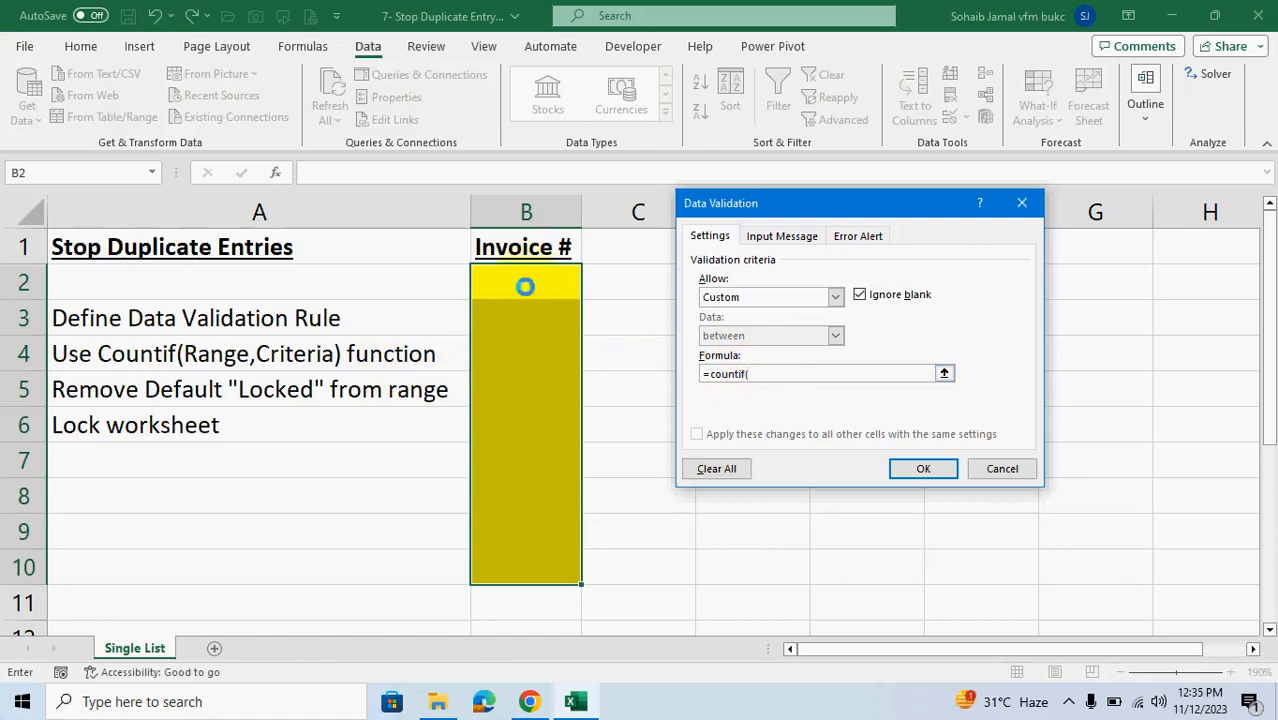
drag(525, 279, 540, 562)
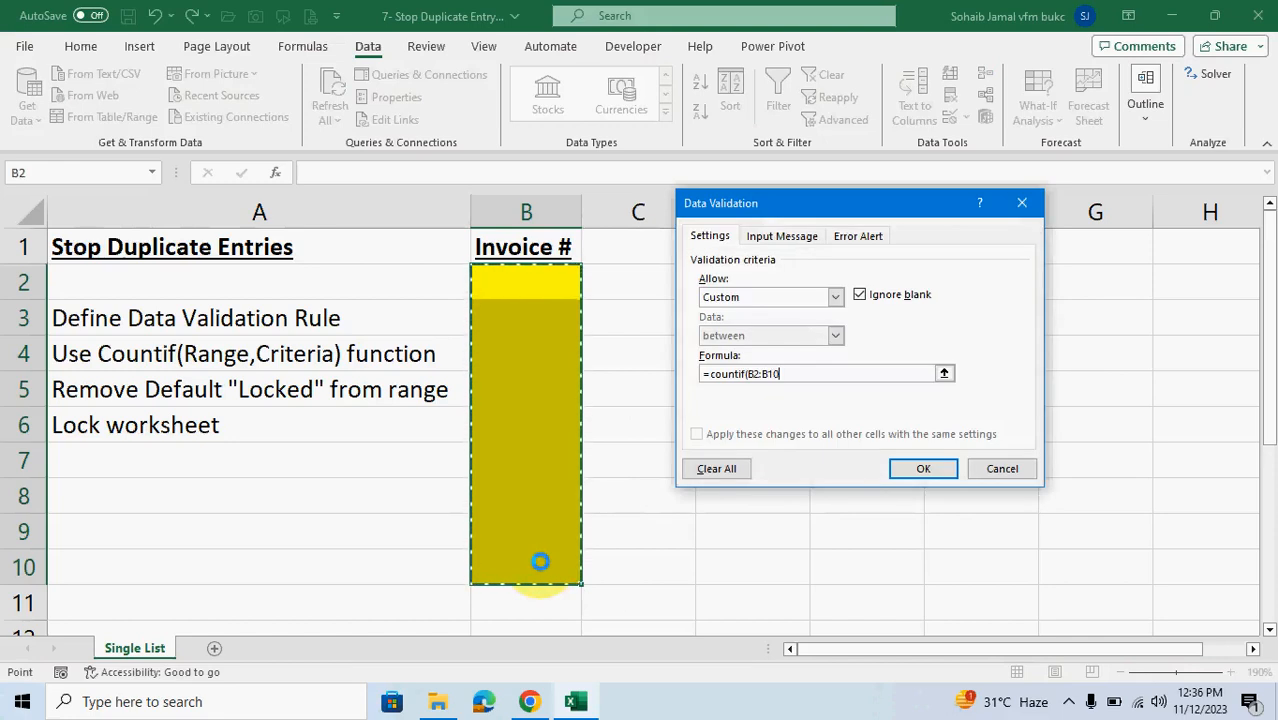
key(F4)
text(,)
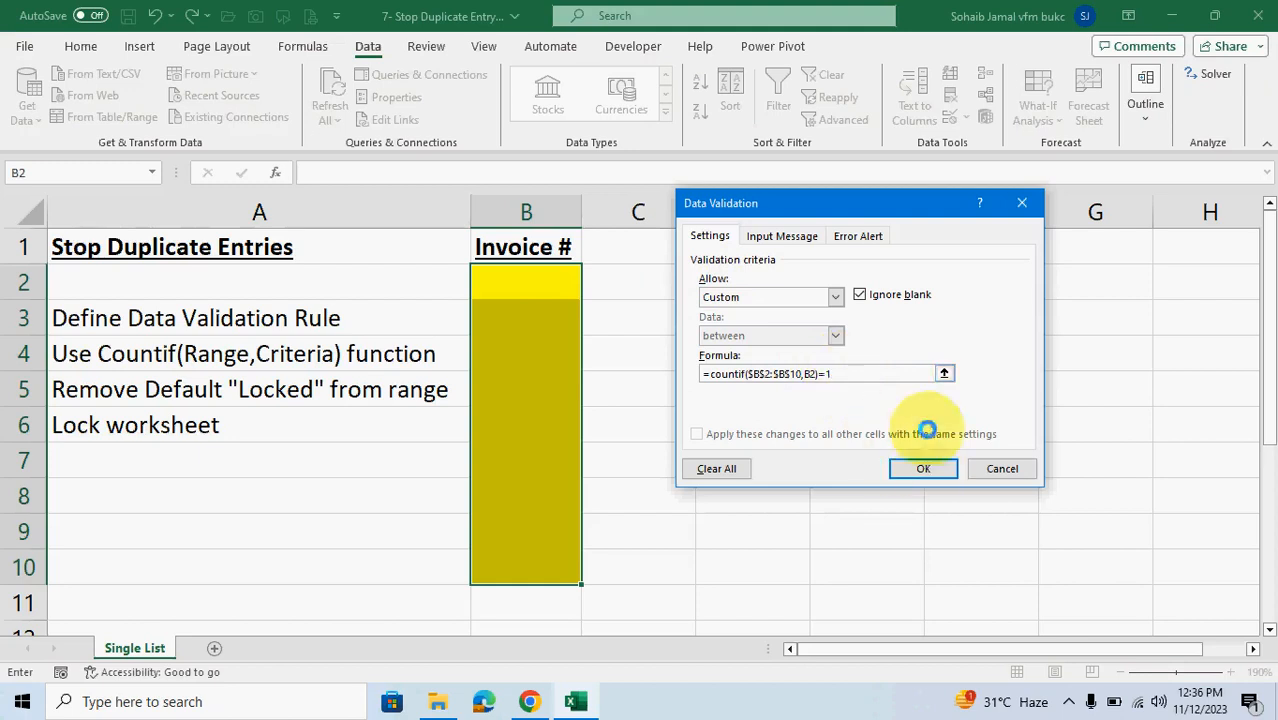
click(915, 466)
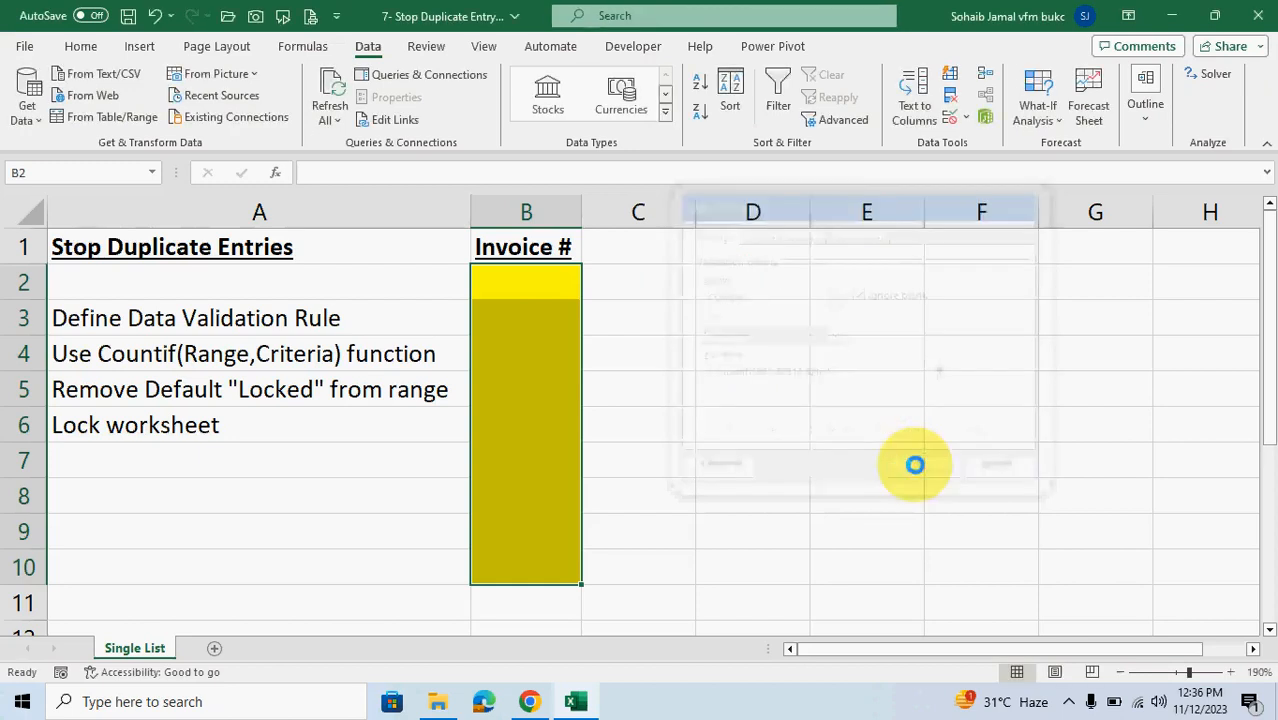
Remove the Locked protection attribute from the Invoice # cells B2:B10.
right_click(556, 293)
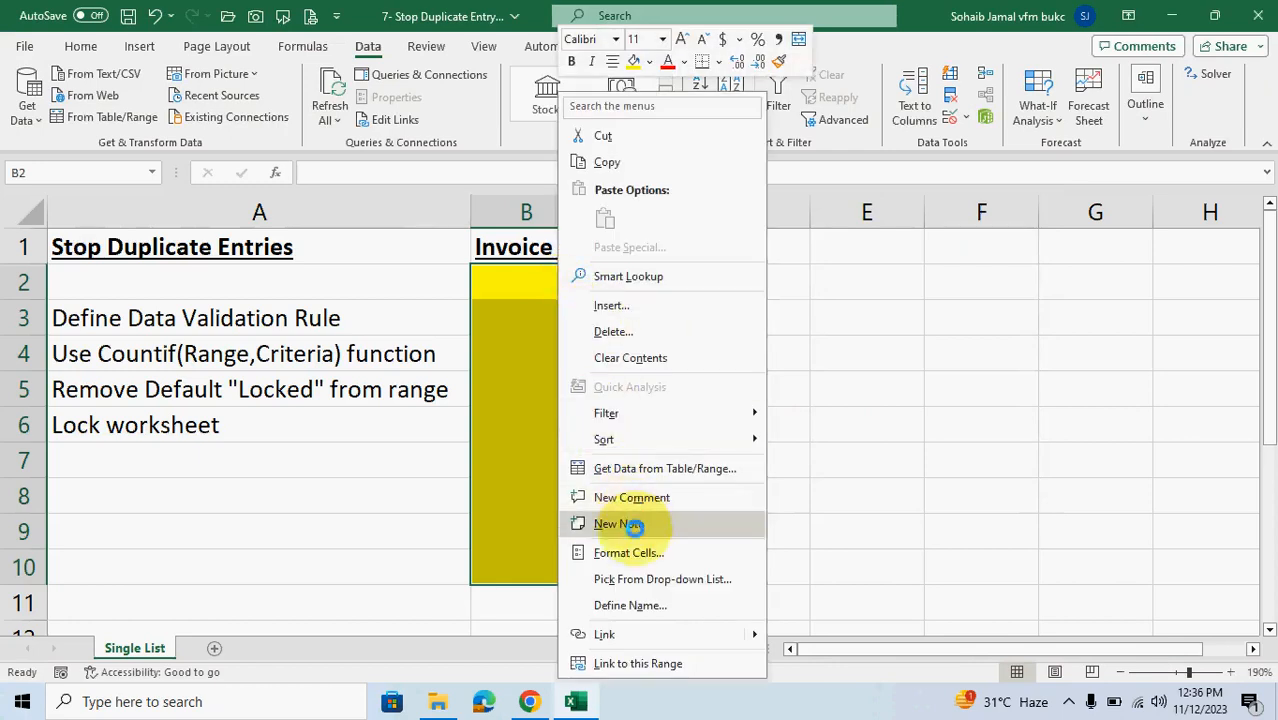
click(641, 555)
drag(551, 243, 790, 176)
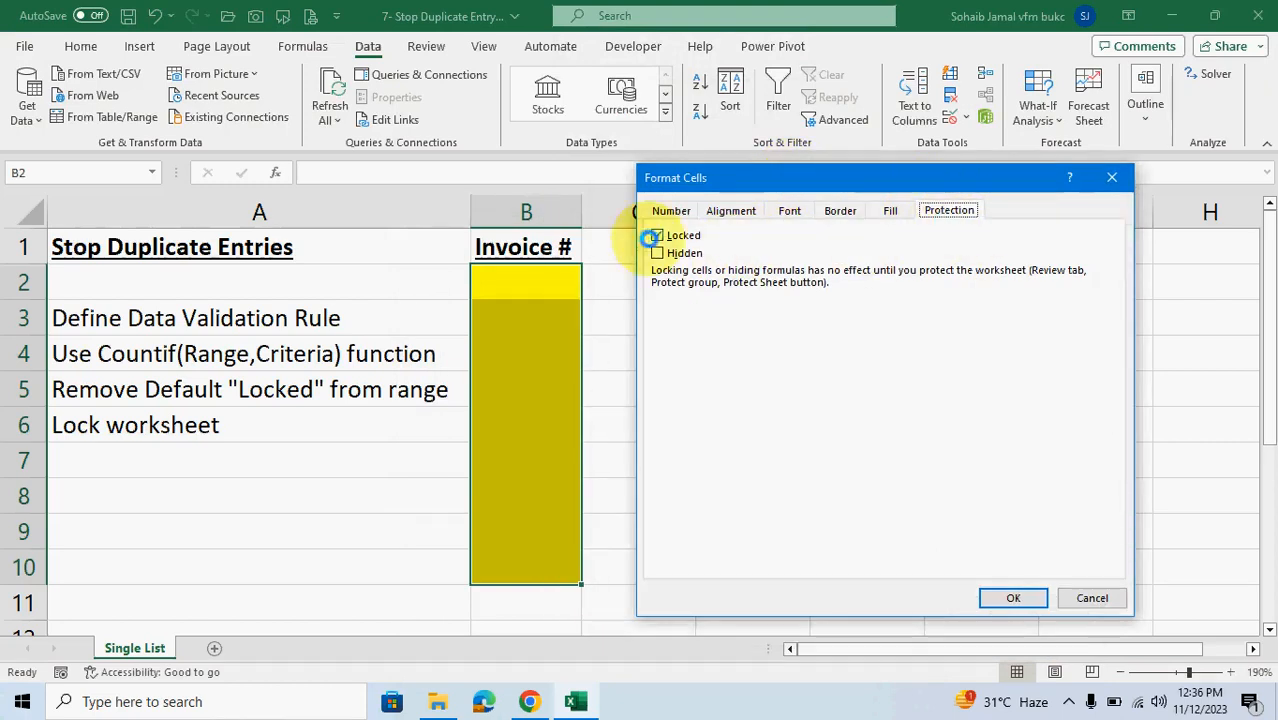
click(658, 235)
click(658, 235)
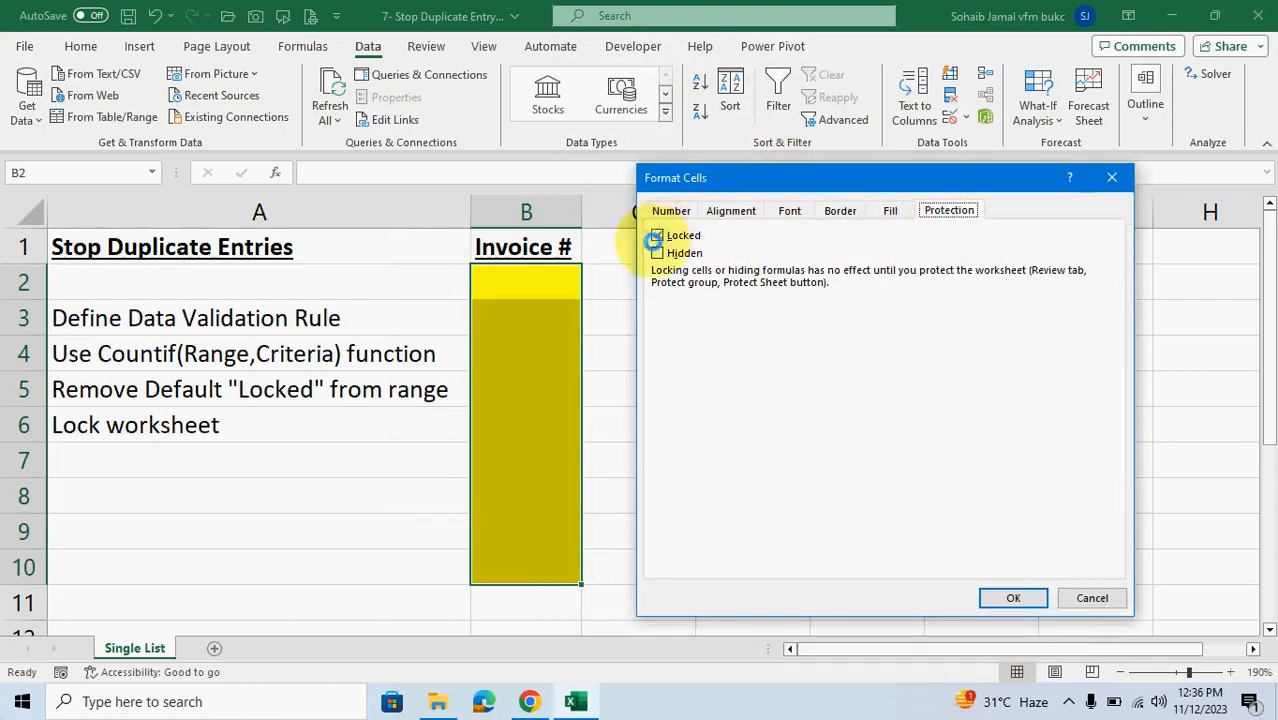
click(657, 235)
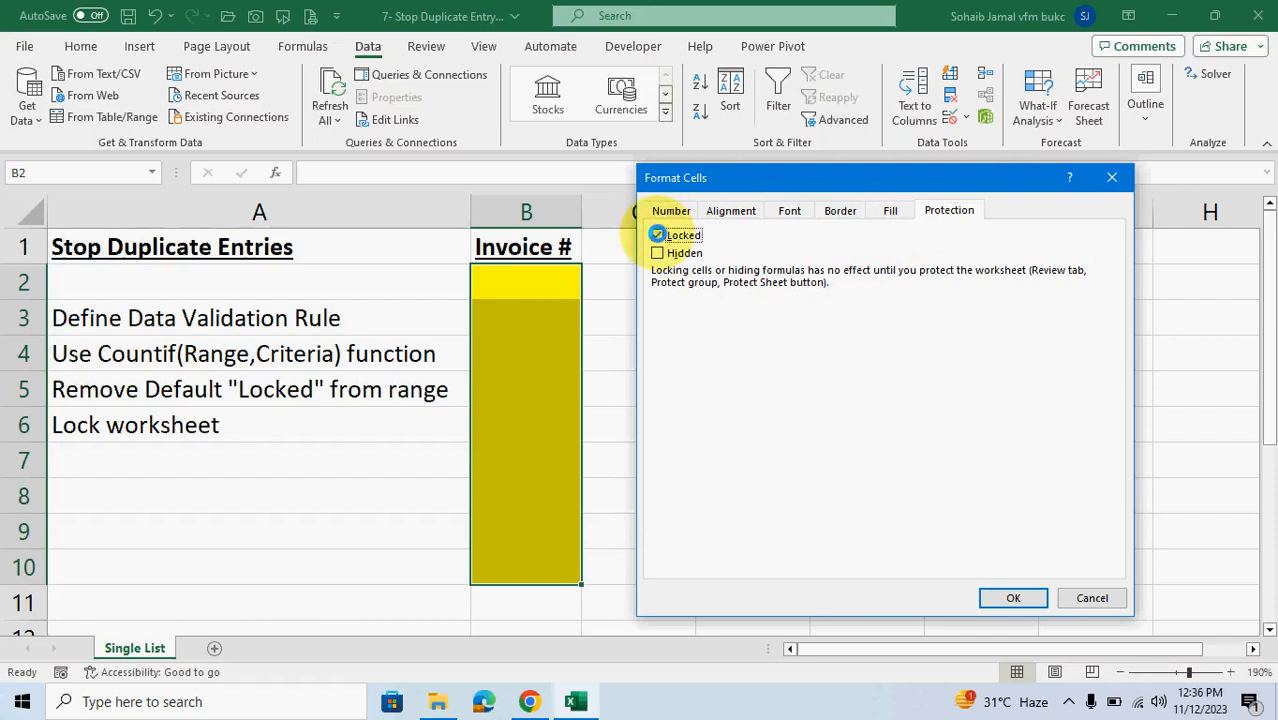
click(1011, 598)
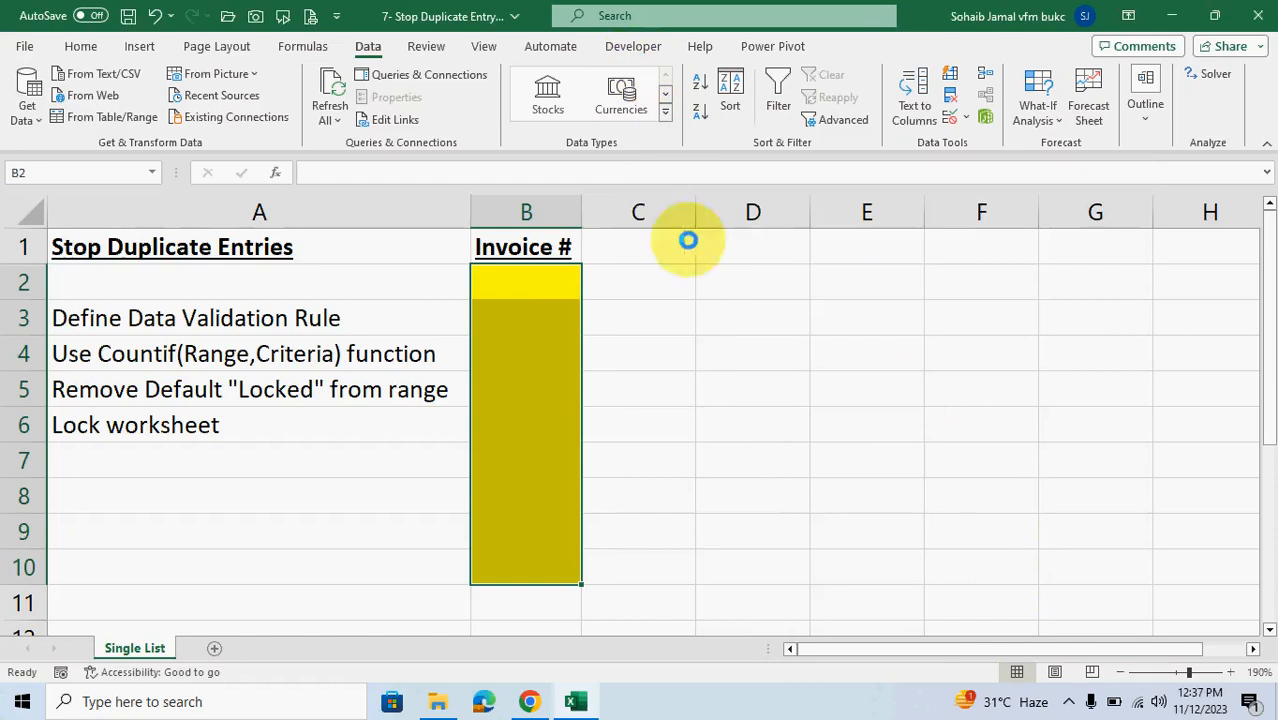
Protect the sheet without a password, disallowing selection of locked cells and allowing selection of unlocked cells.
click(730, 290)
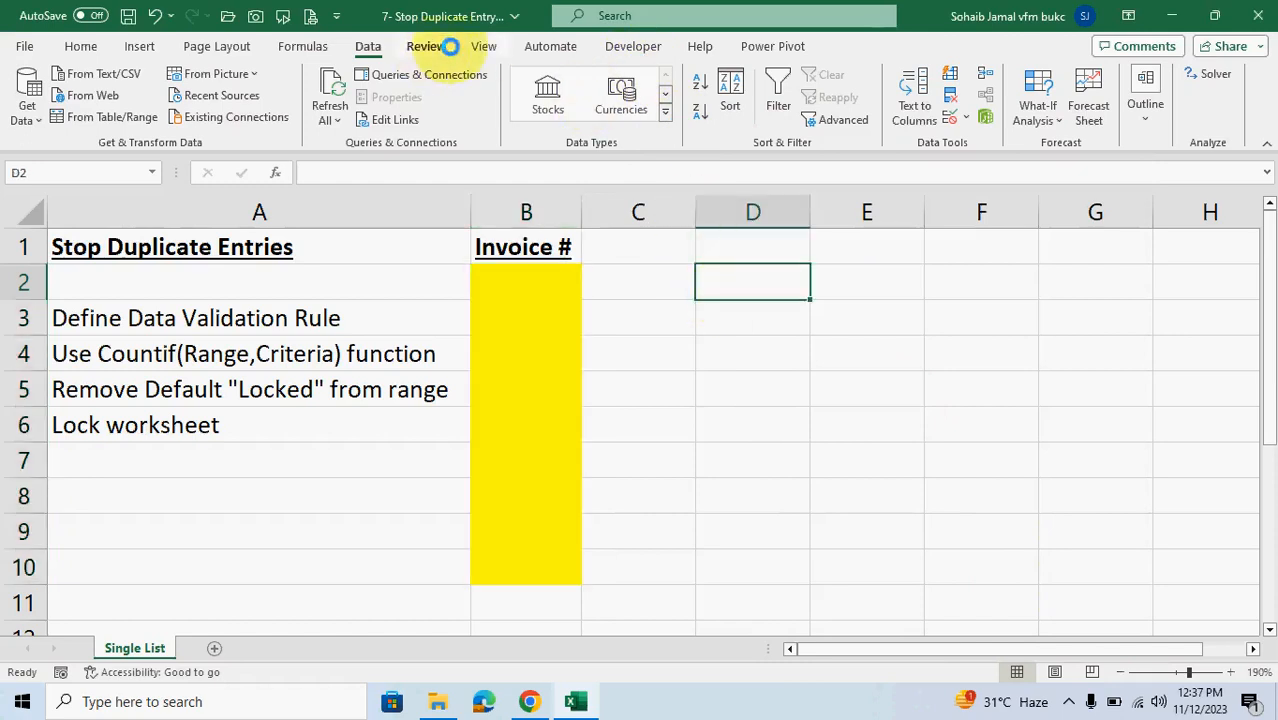
click(428, 46)
click(802, 80)
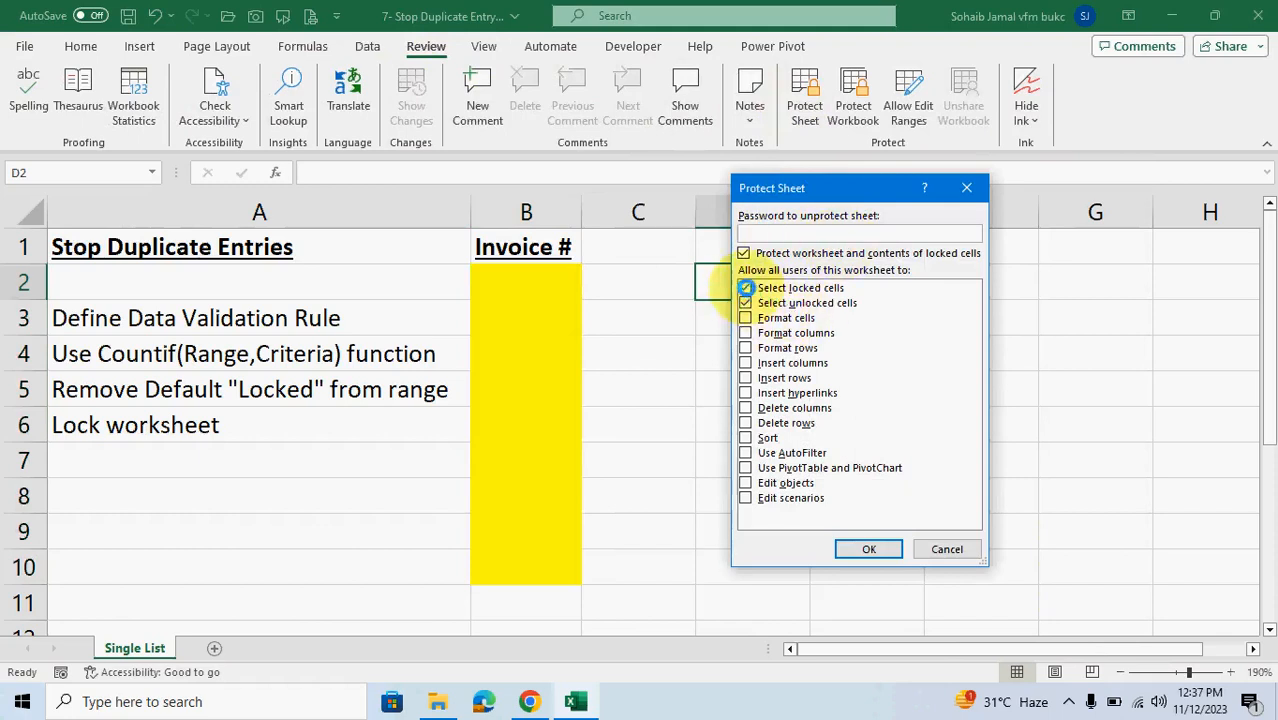
click(748, 289)
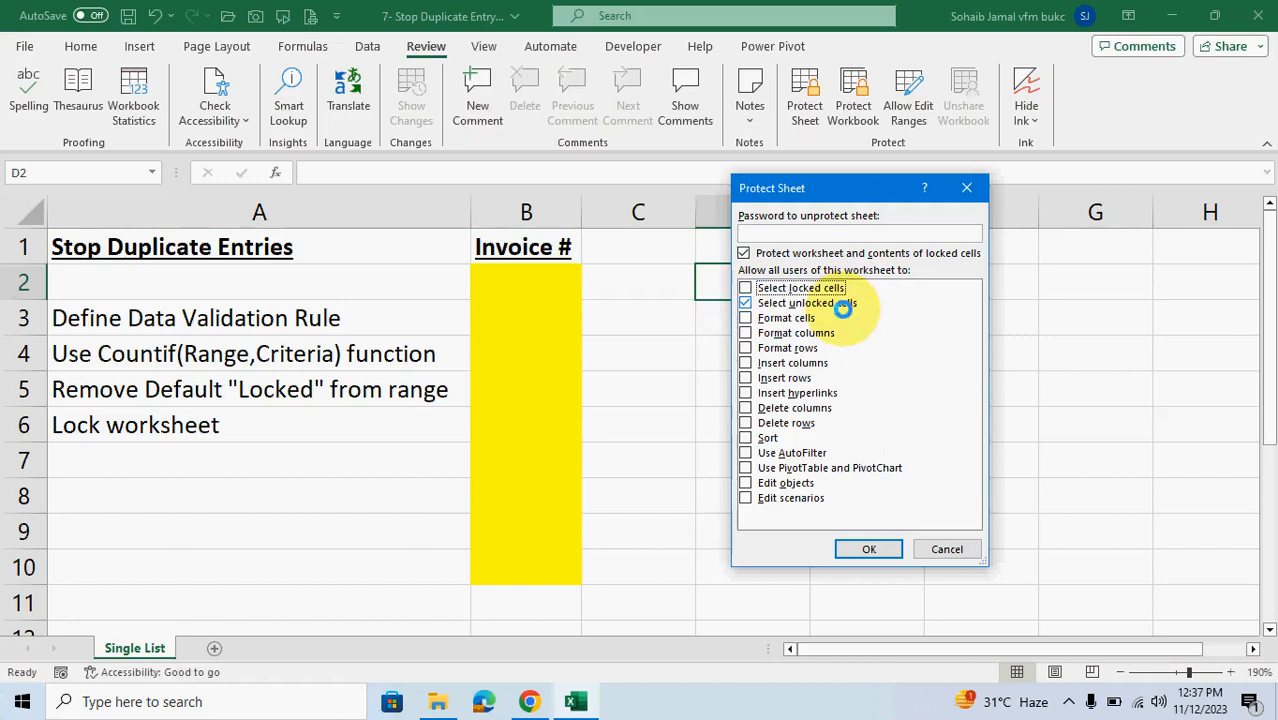
drag(872, 187, 990, 185)
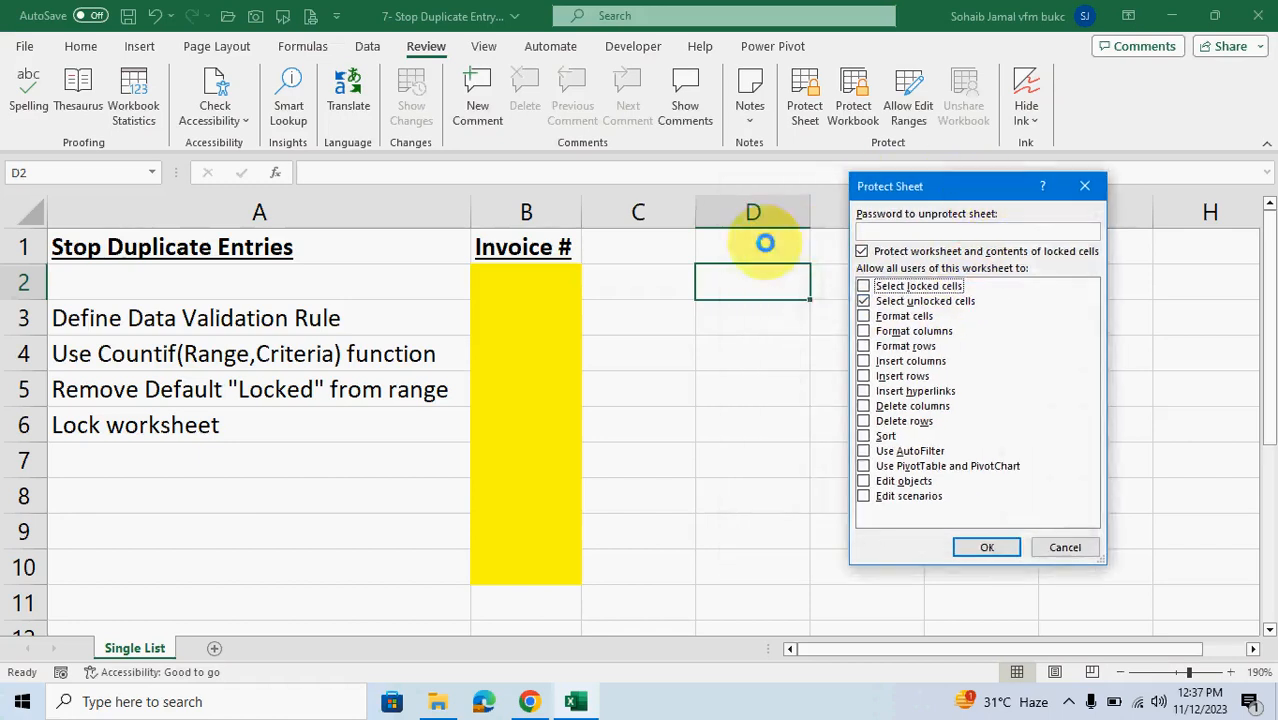
click(992, 547)
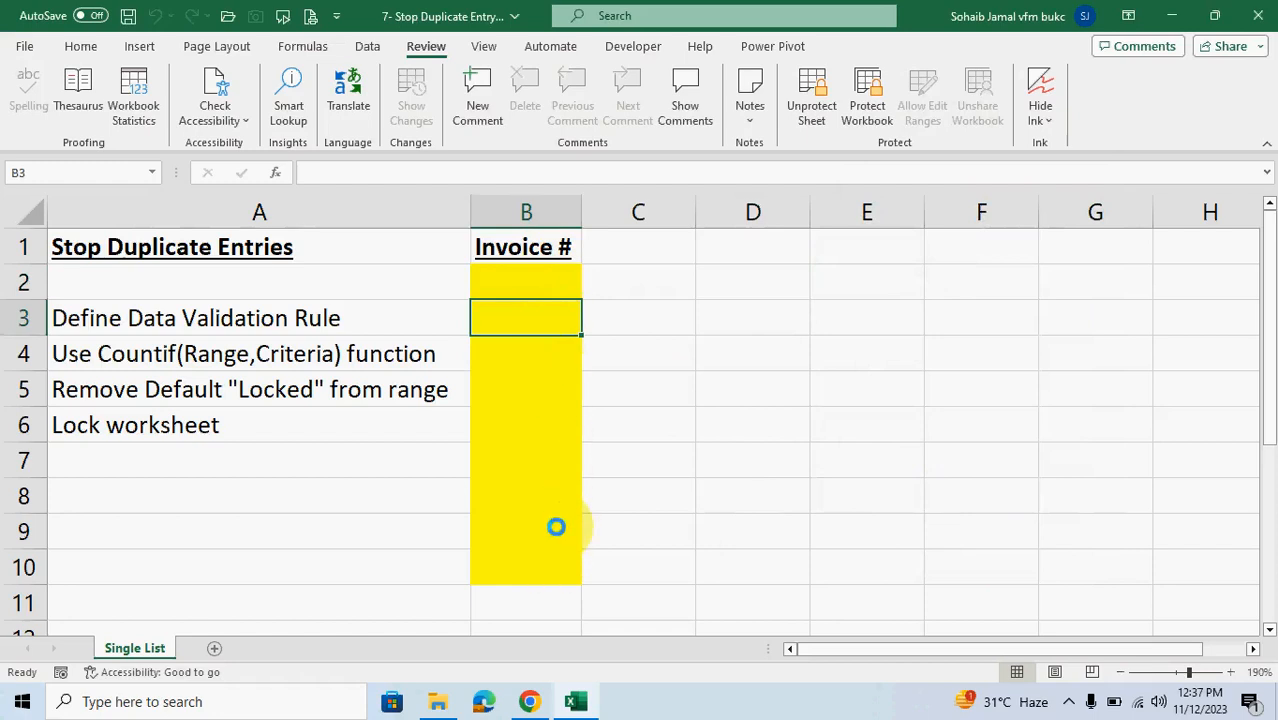
Enter 123 in B2, try to enter the duplicate 123 in B3, and cancel that second entry.
click(530, 283)
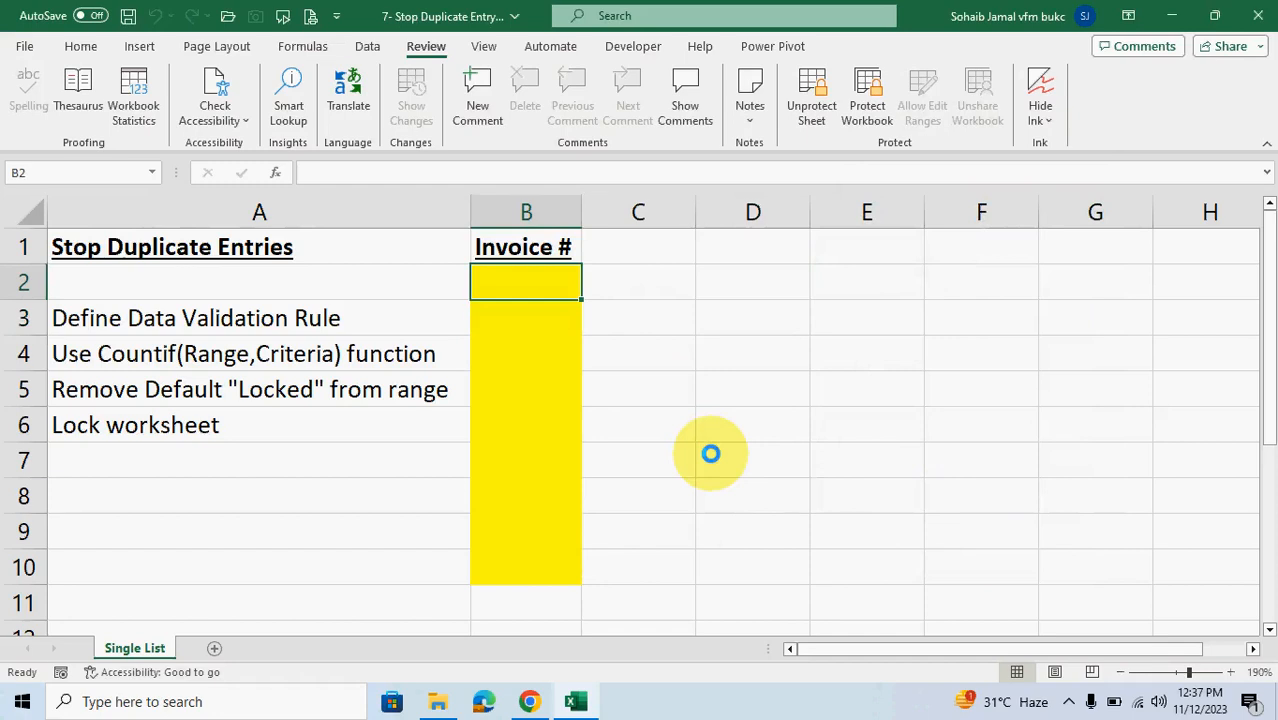
text(123)
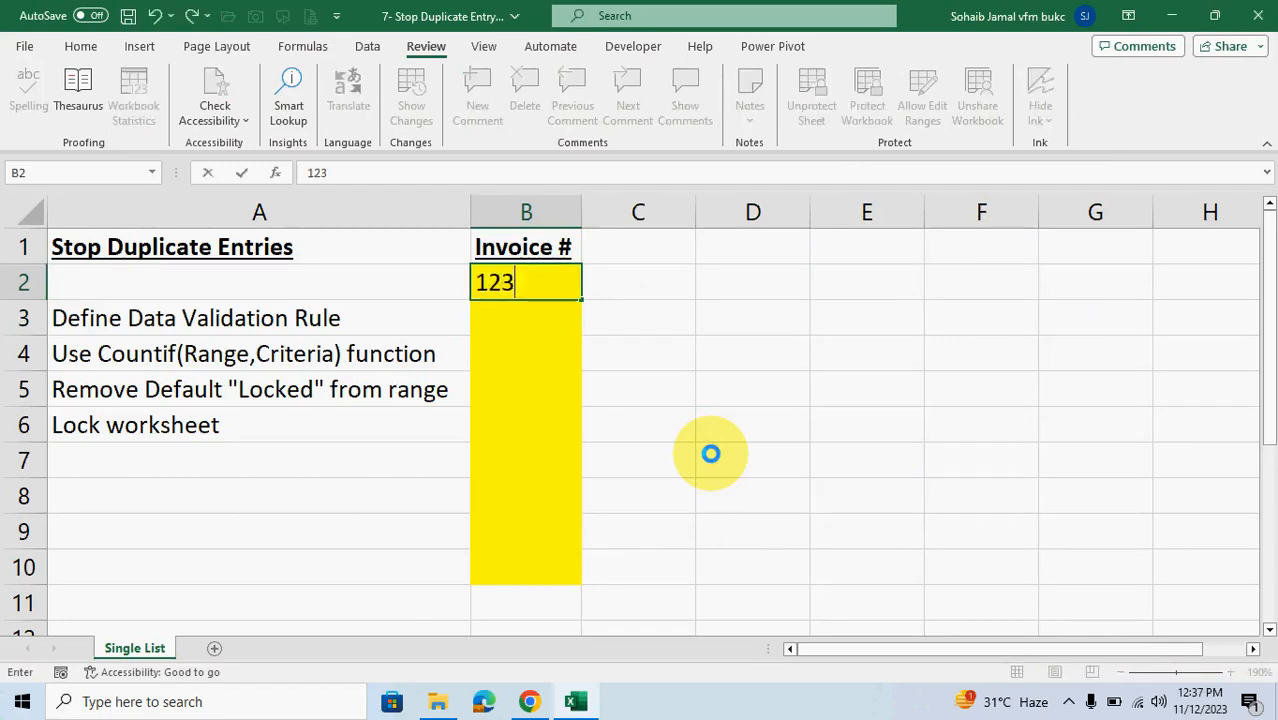
key(Return)
text(123)
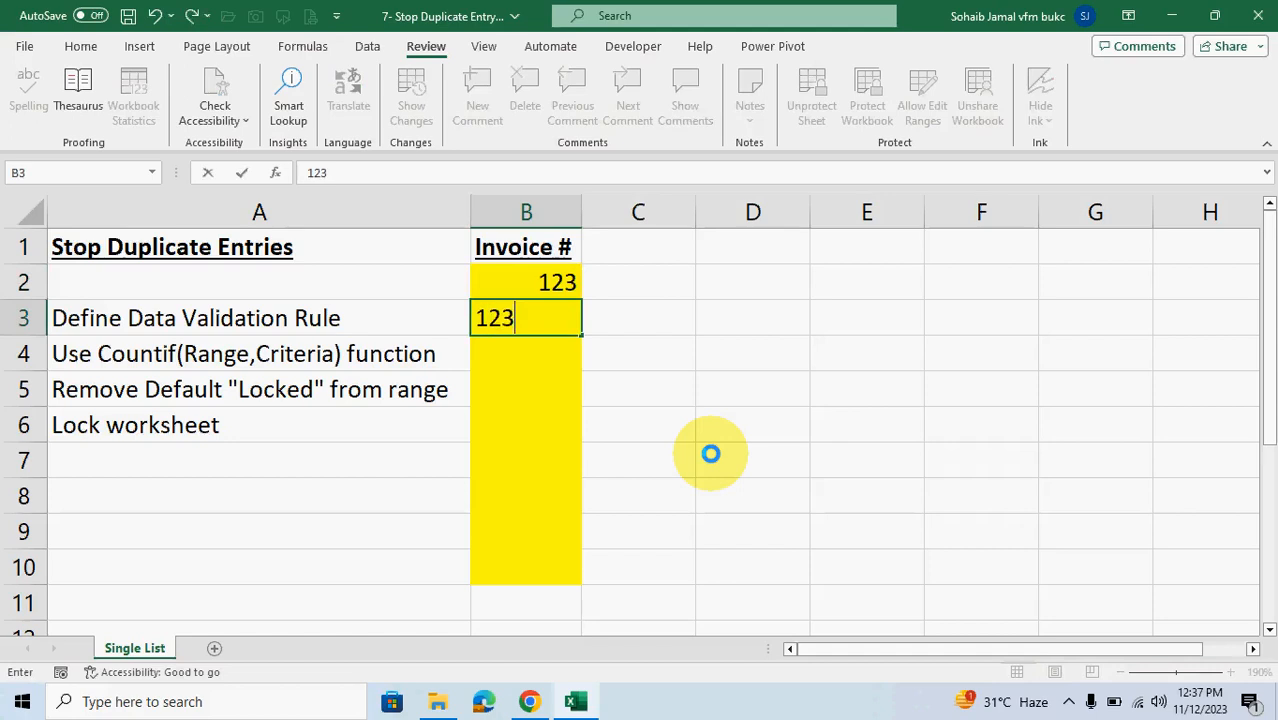
key(Return)
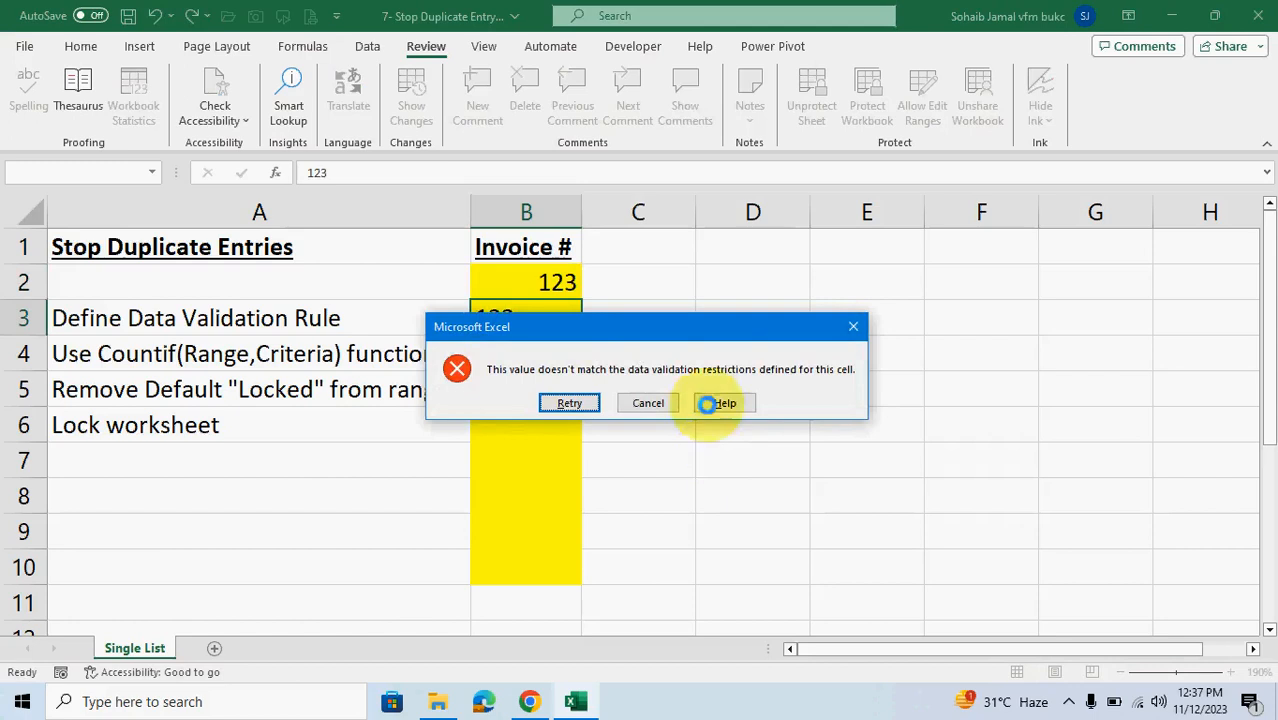
drag(714, 326, 802, 375)
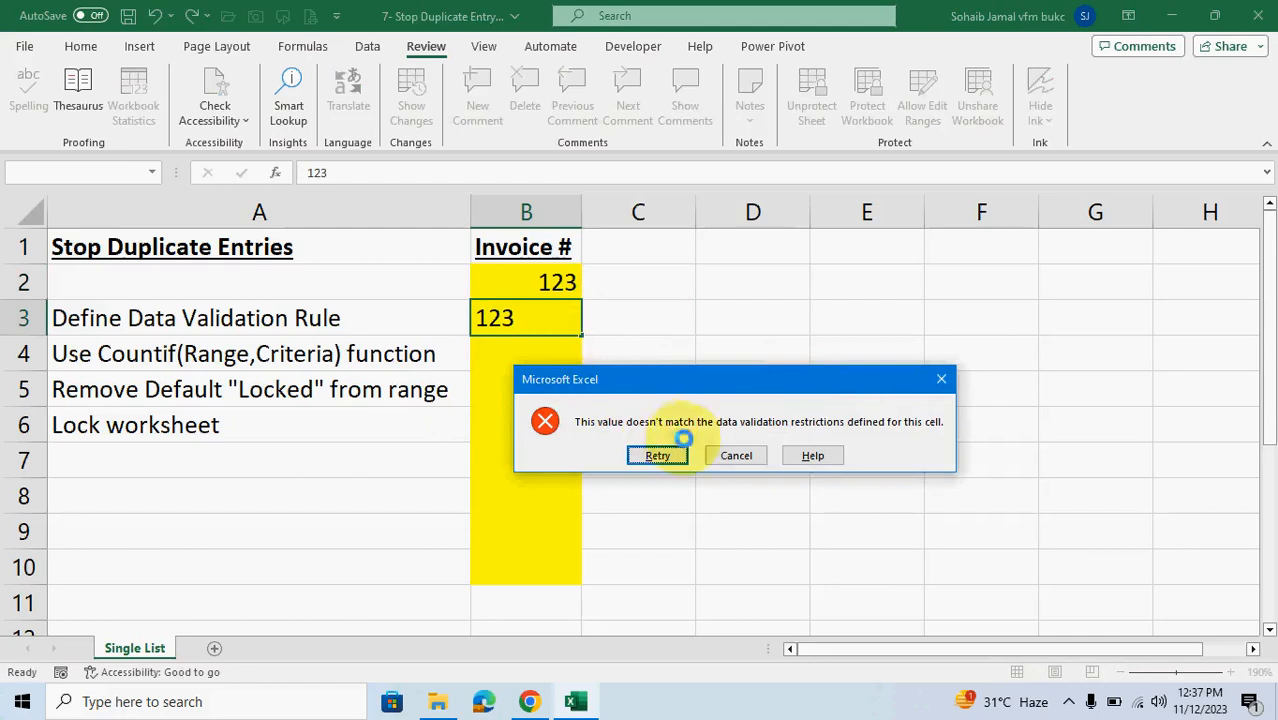
click(731, 455)
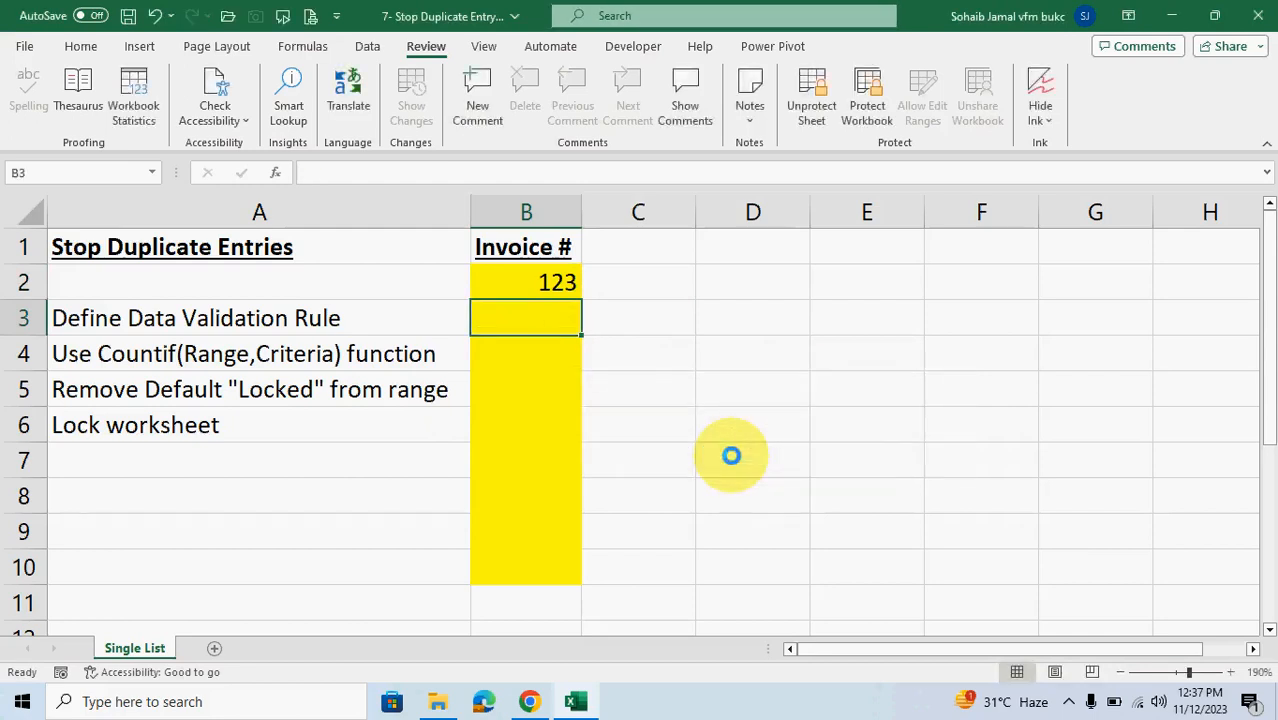
Enter ABC in B3, try to enter lowercase abc in B4, and cancel that second entry.
text(ABC)
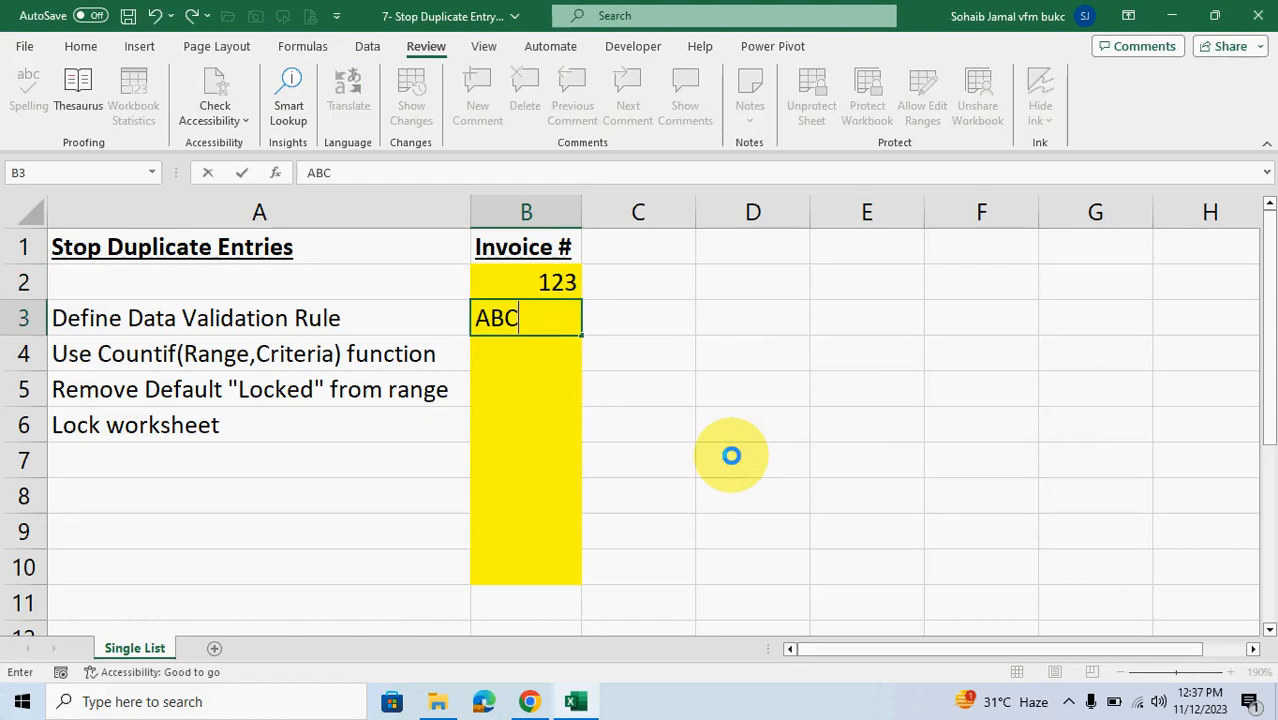
key(Return)
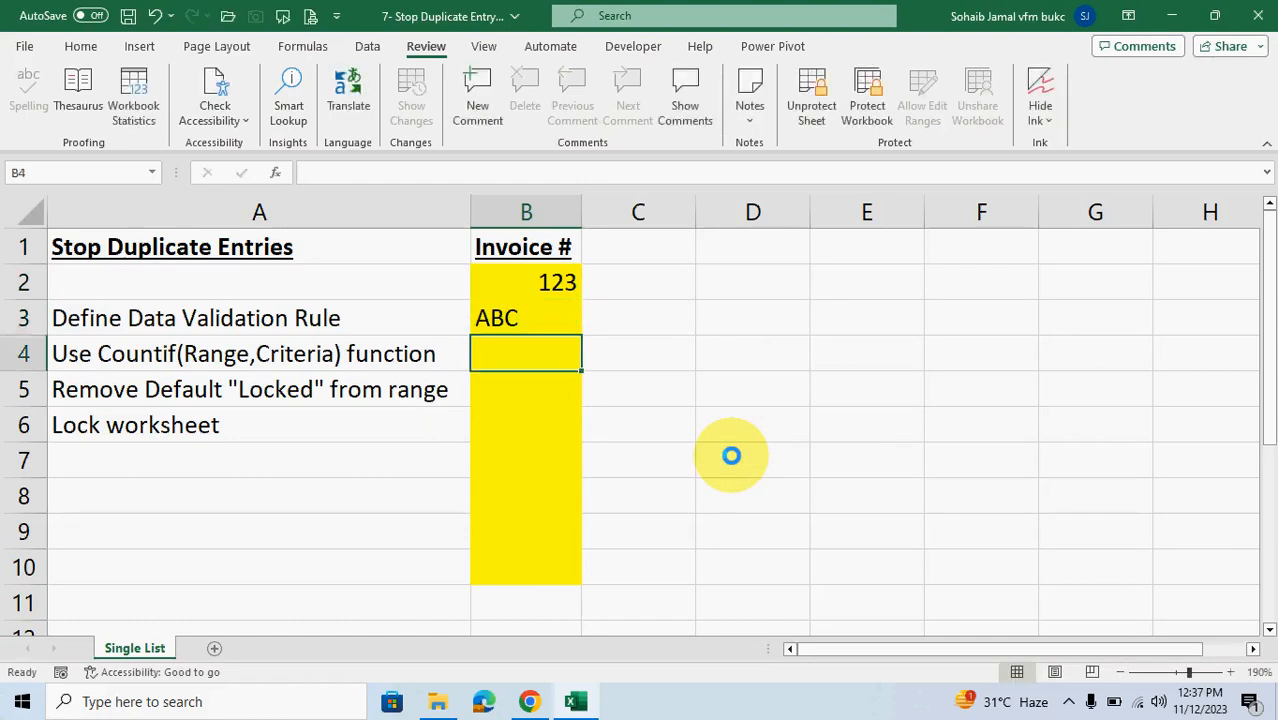
text(abc)
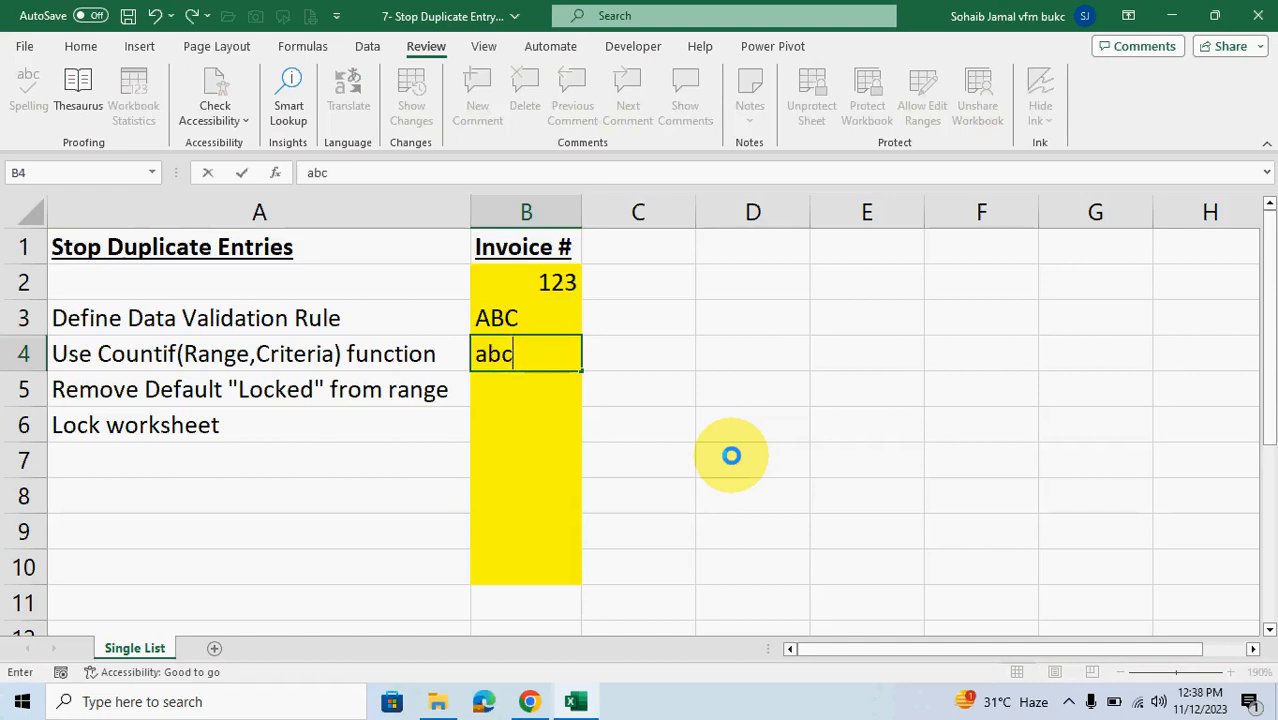
key(Return)
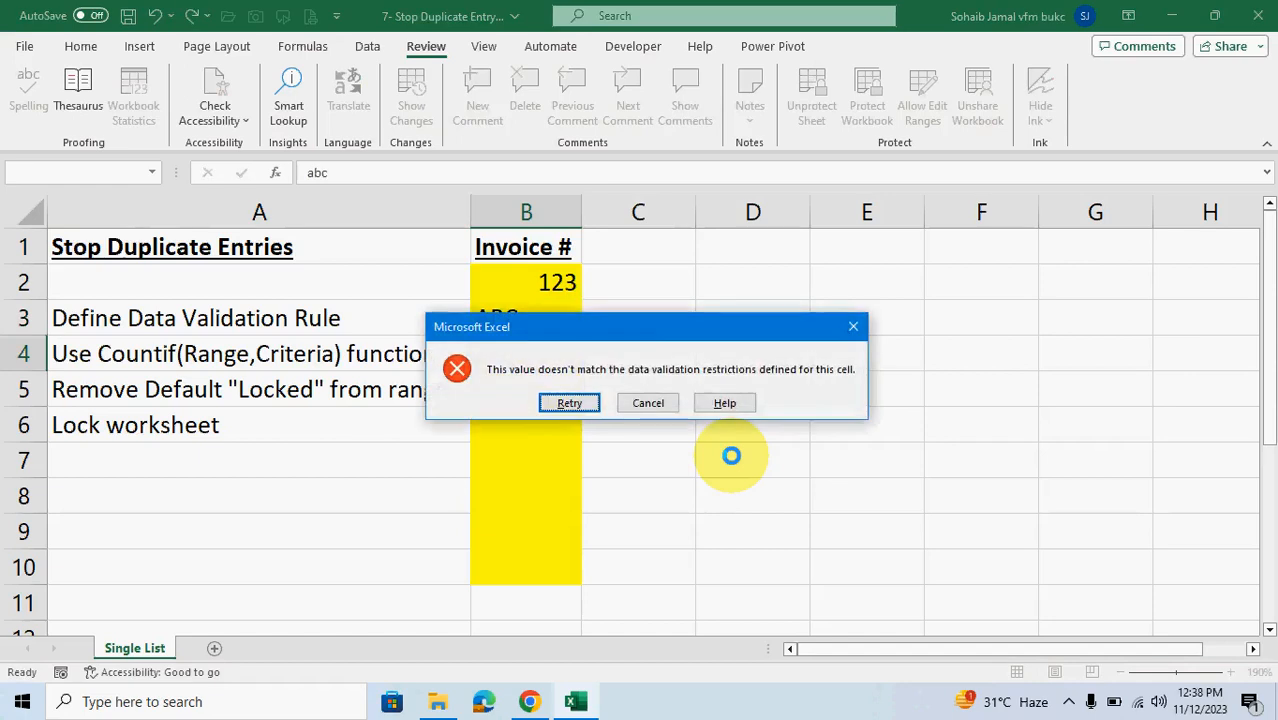
drag(675, 331, 880, 393)
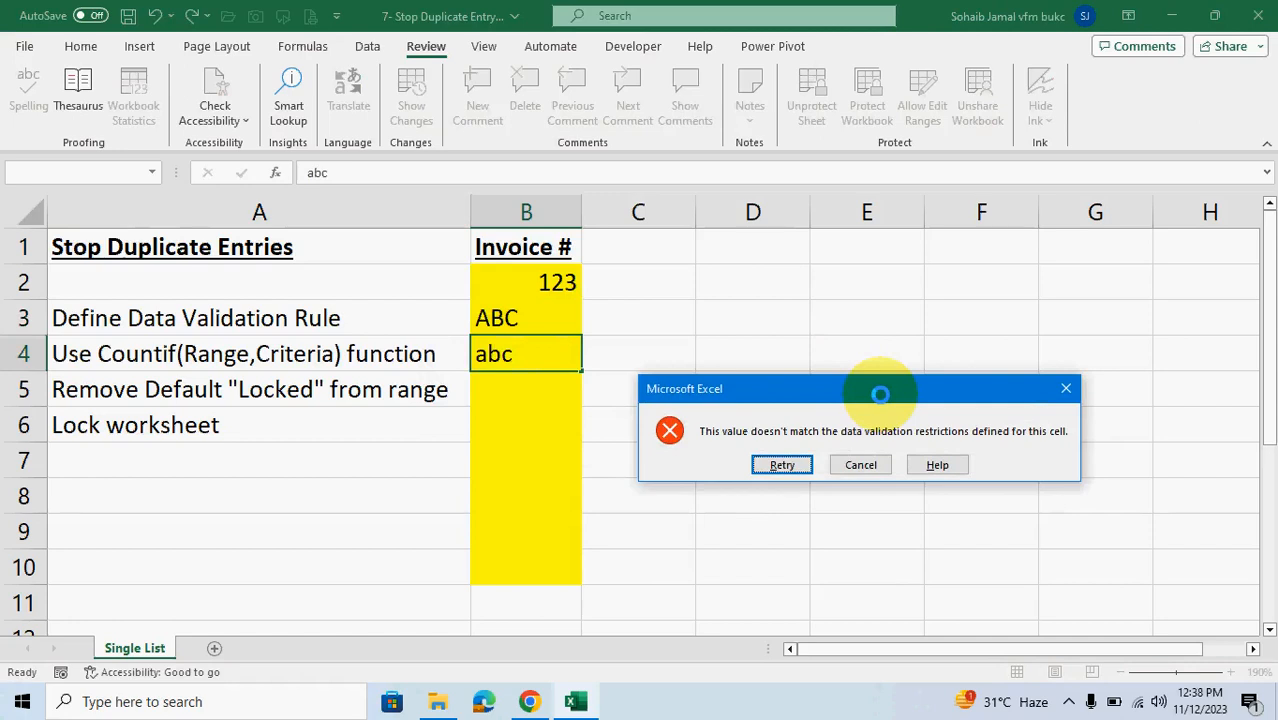
key(Escape)
Enter A1 in B5, try to enter A1 again in B8, and cancel that second entry.
click(556, 384)
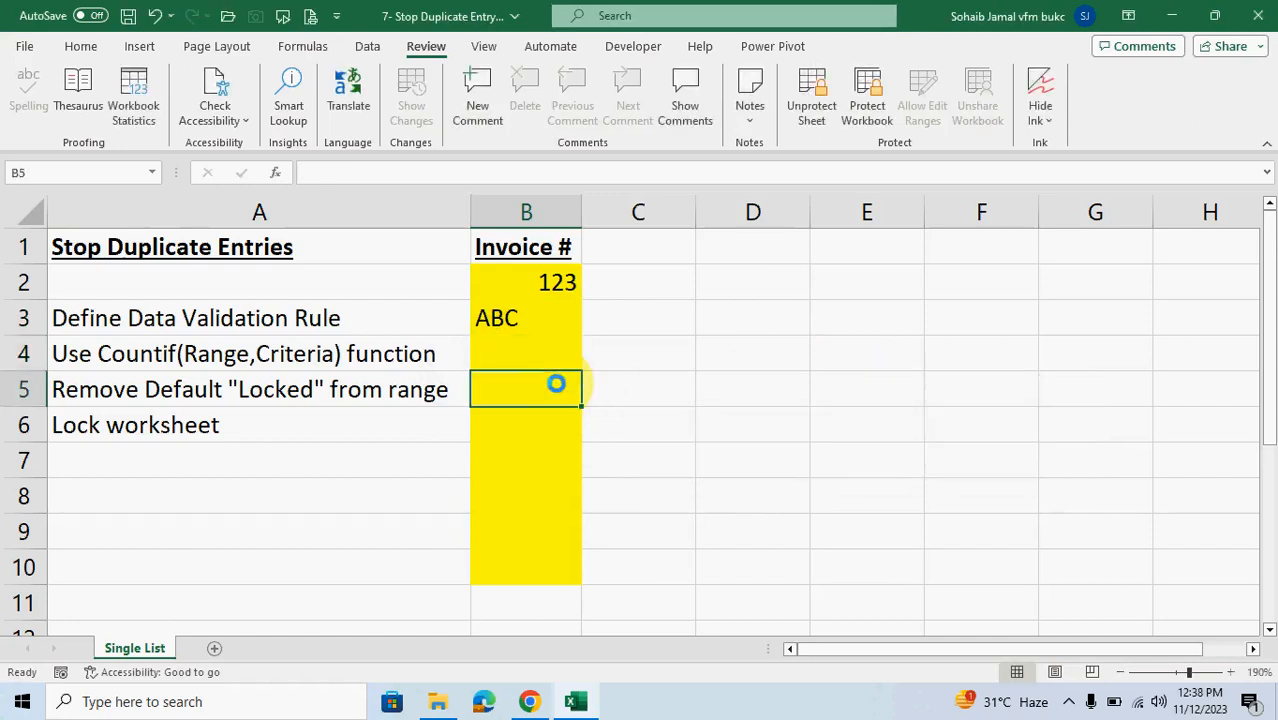
text(A1)
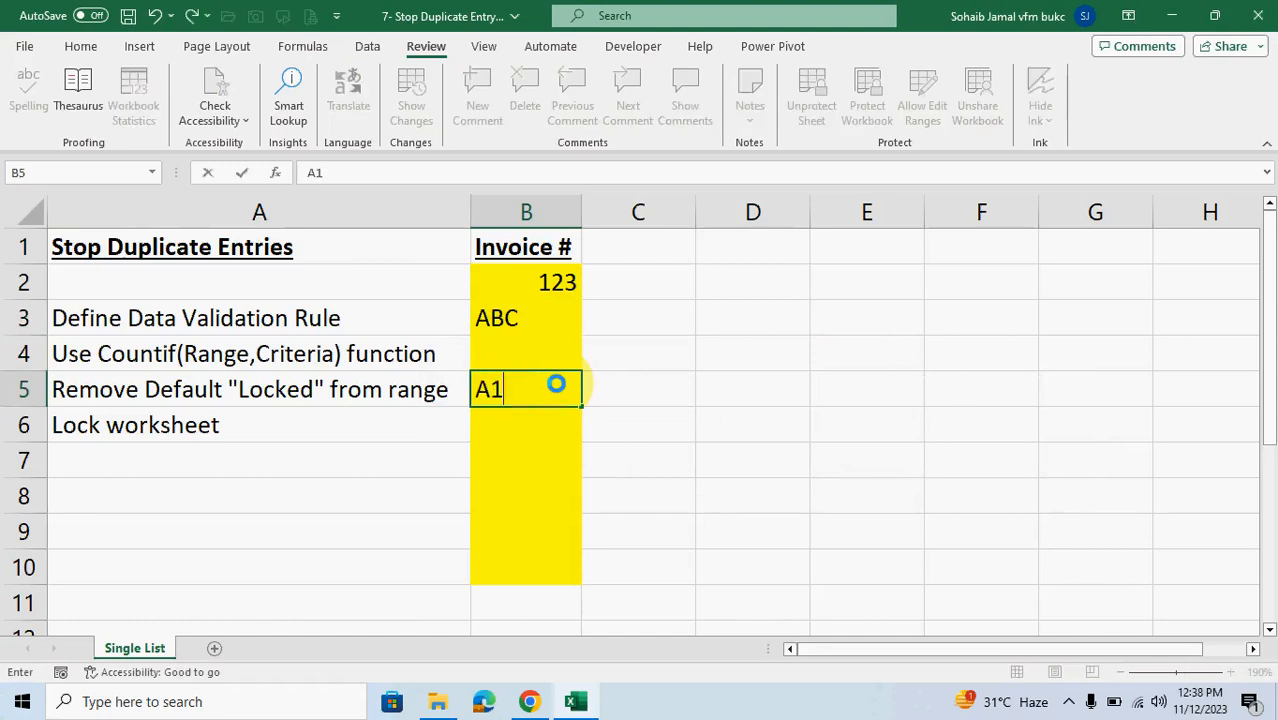
key(Return)
key(Return)
key(Return)
text(1)
key(Return)
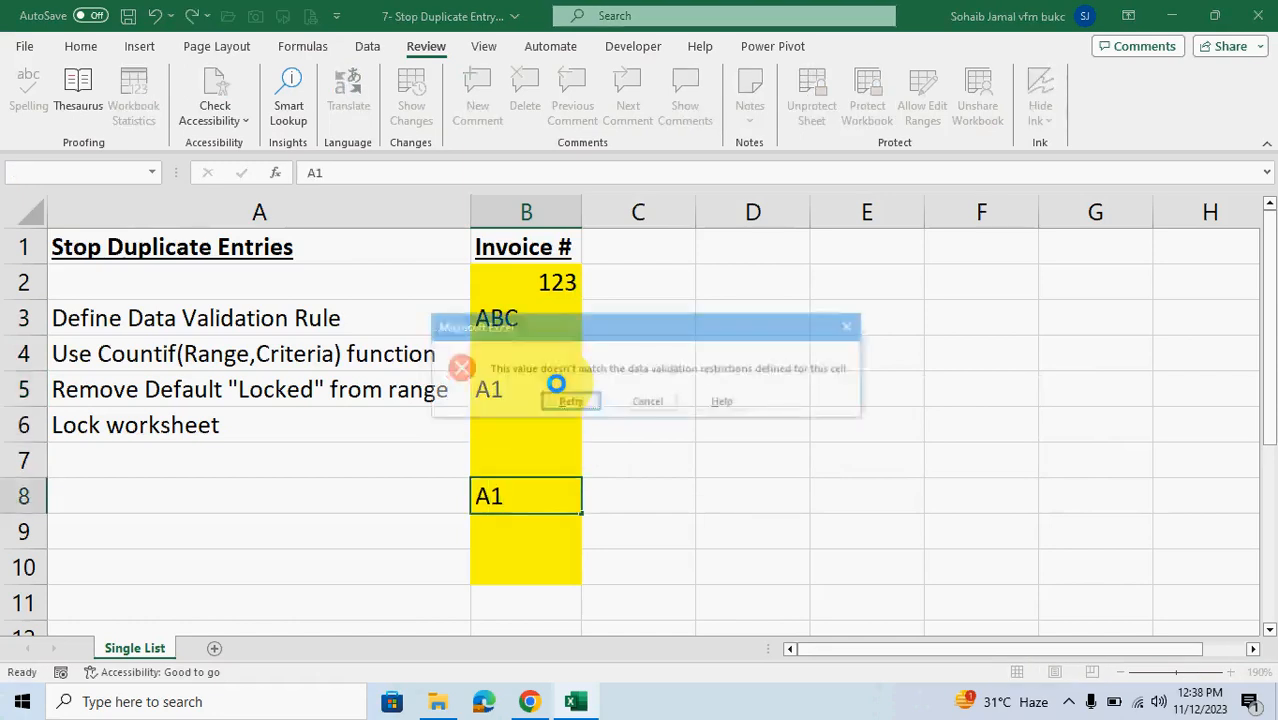
click(648, 403)
drag(568, 277, 573, 562)
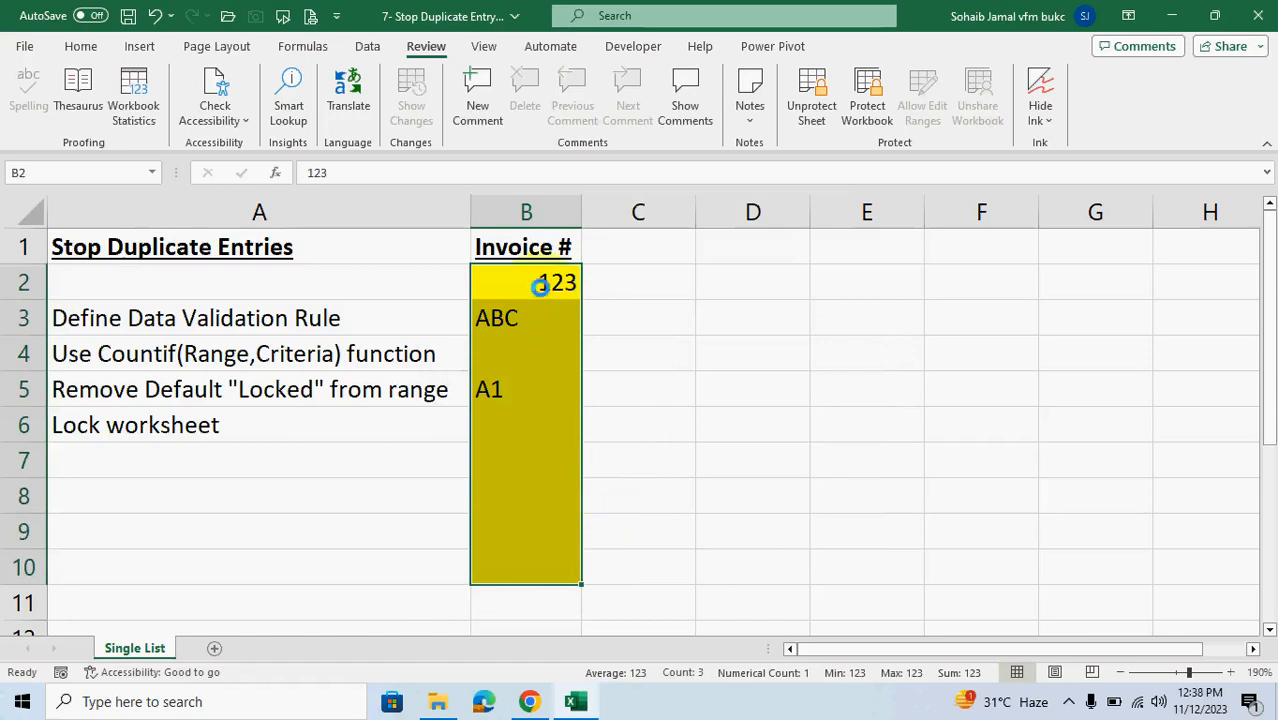
drag(540, 287, 538, 560)
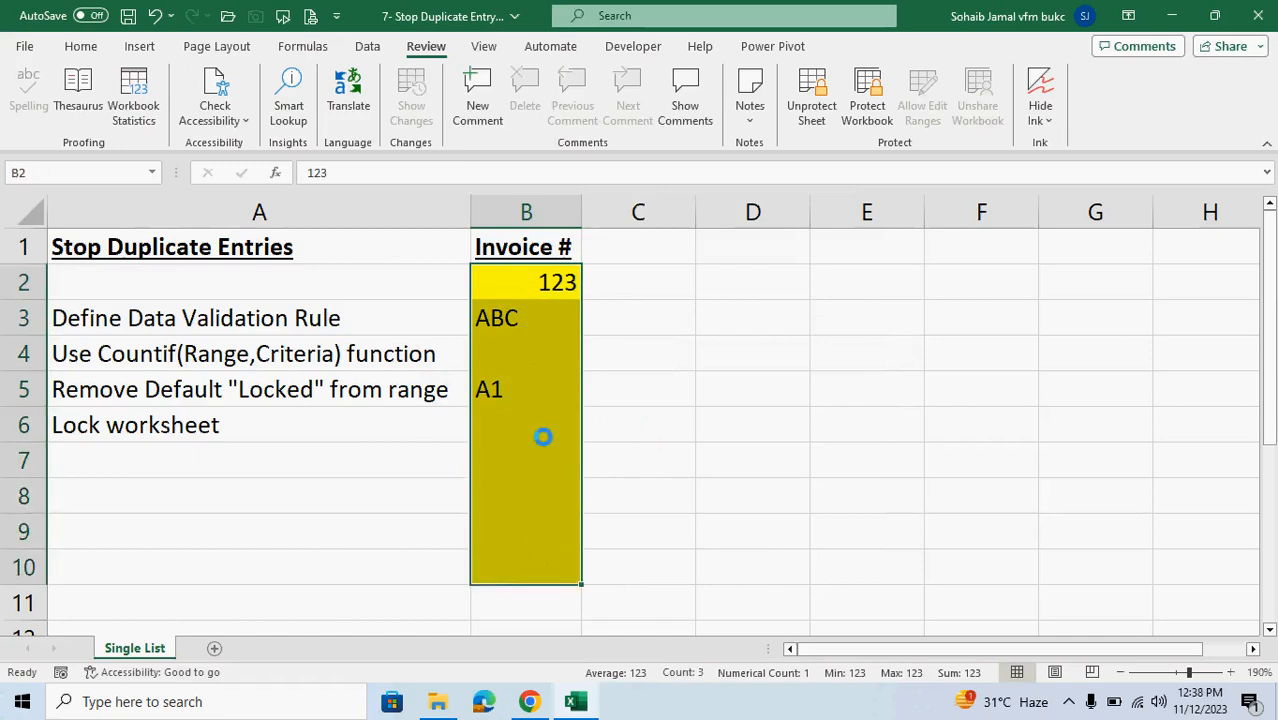